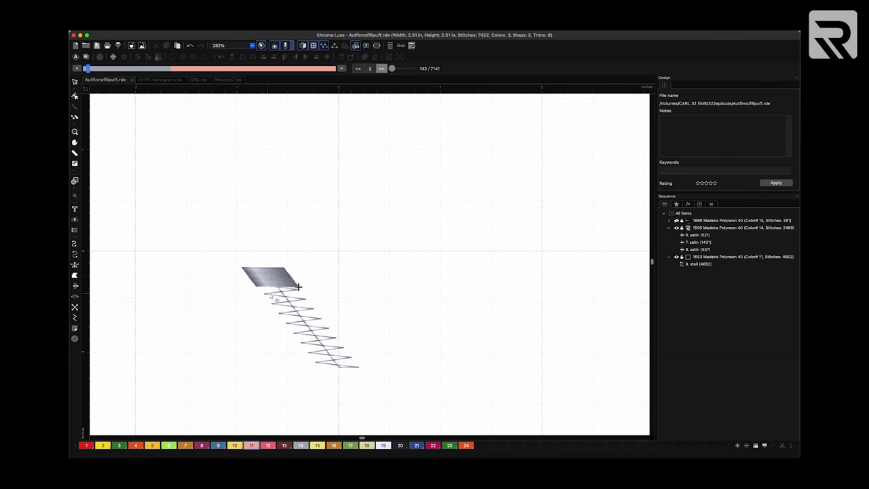
Step: Drag the Slow Redraw speed slider right so the R logo stitch-out plays faster
{"action": "left_click", "coordinate": [393, 69]}
{"action": "left_click_drag", "start_coordinate": [393, 69], "coordinate": [412, 70]}
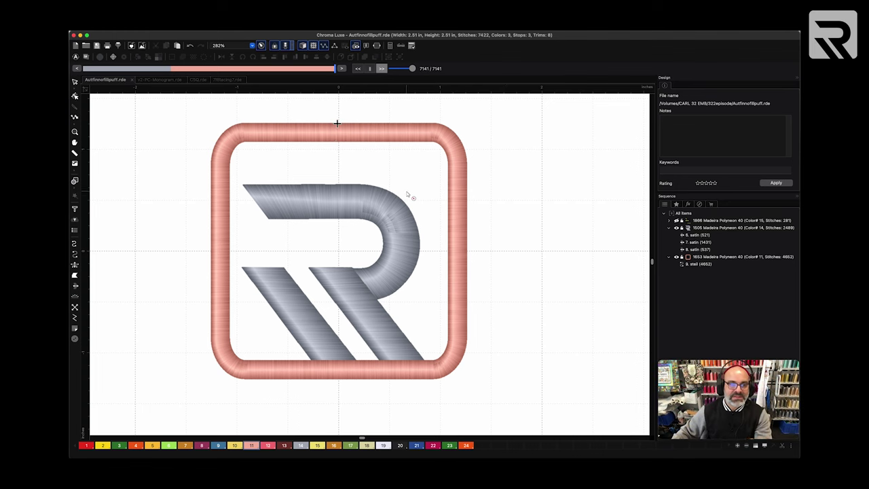
Step: Exit the stitch simulation and select the R's lower-left diagonal satin stroke
{"action": "key", "text": "Escape"}
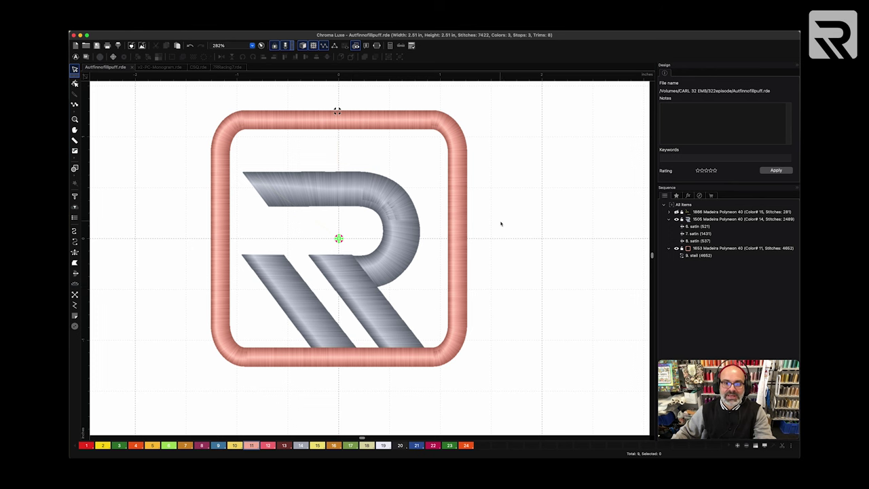
{"action": "left_click", "coordinate": [285, 290]}
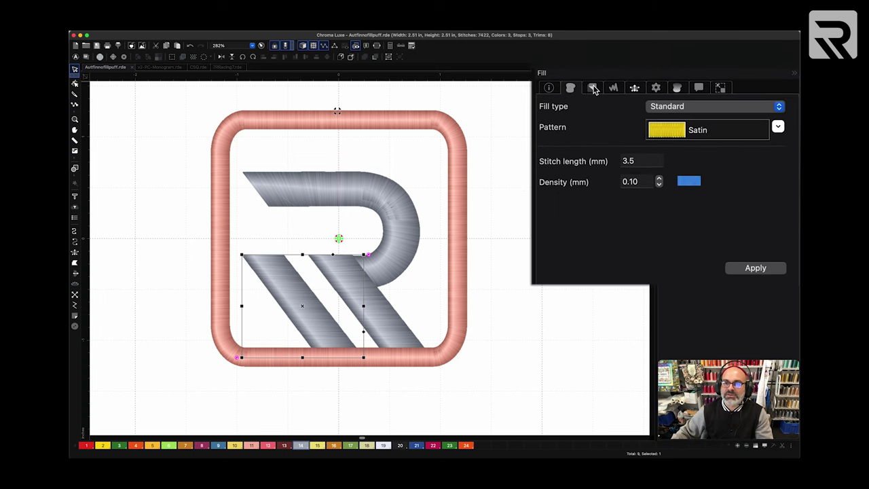
Step: Remove the parallel underlay from the R's lower-left and right diagonal strokes
{"action": "left_click", "coordinate": [592, 89]}
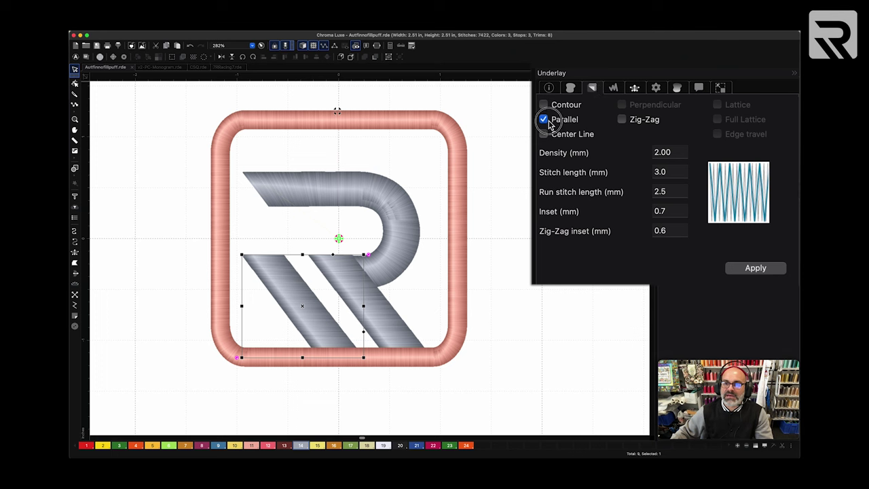
{"action": "left_click", "coordinate": [544, 120]}
{"action": "left_click", "coordinate": [754, 271]}
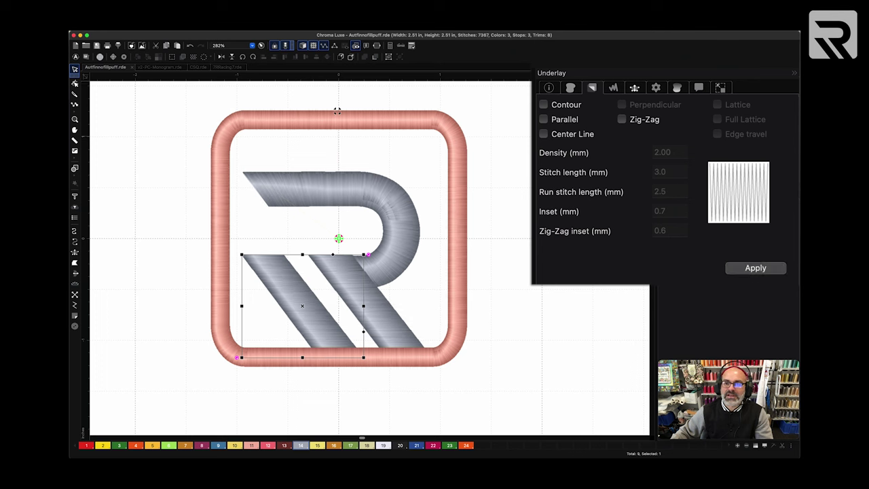
{"action": "left_click", "coordinate": [388, 312]}
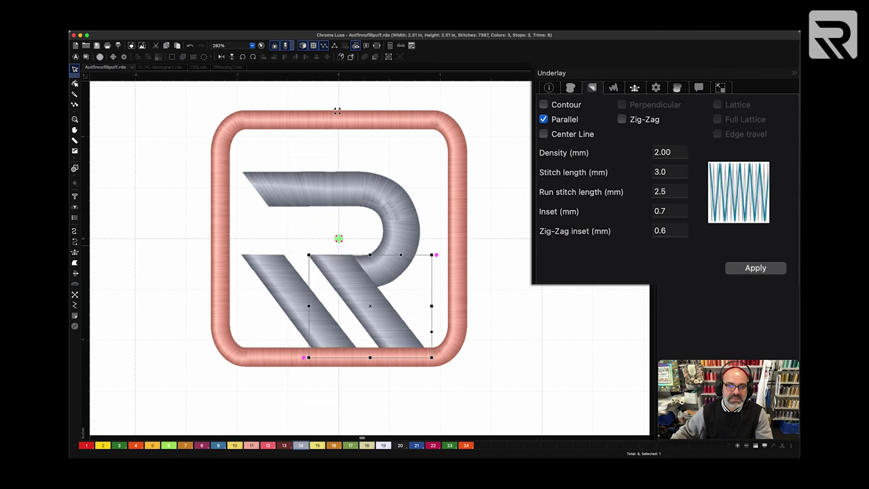
{"action": "left_click", "coordinate": [543, 120]}
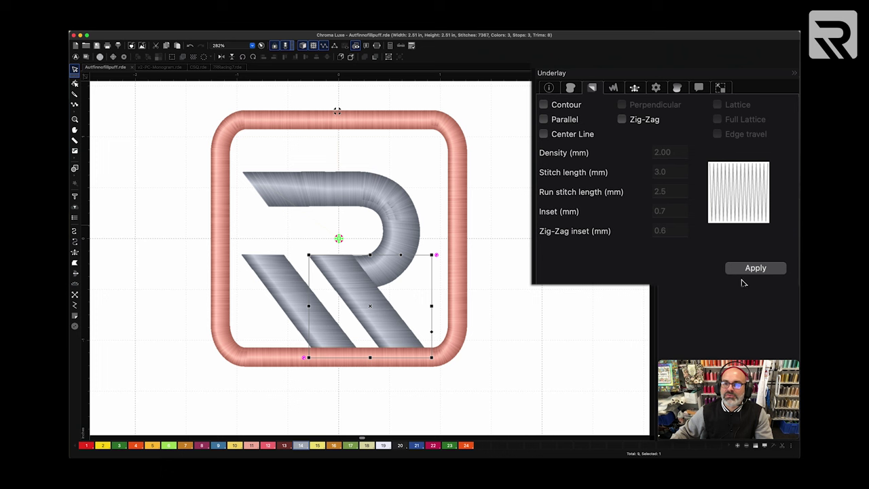
{"action": "left_click", "coordinate": [750, 270]}
Step: Remove the parallel underlay from the R's upper bowl, then uncheck it on the pink border
{"action": "left_click", "coordinate": [388, 199]}
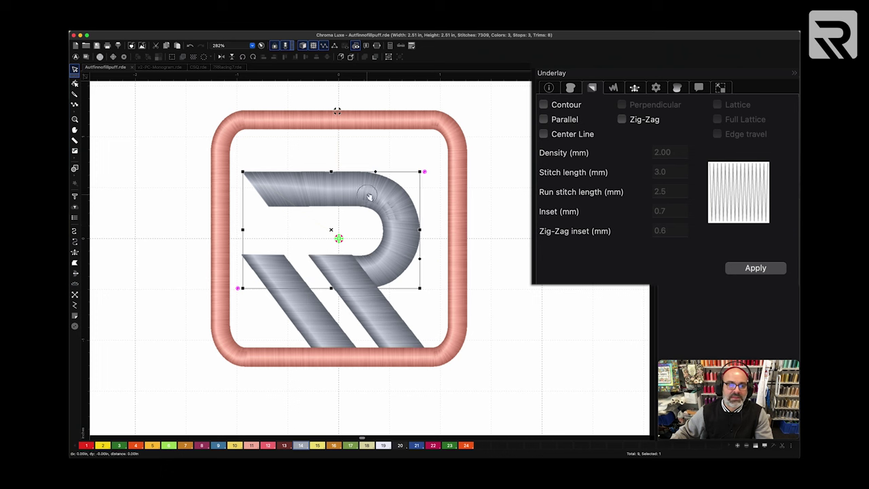
{"action": "left_click", "coordinate": [544, 119]}
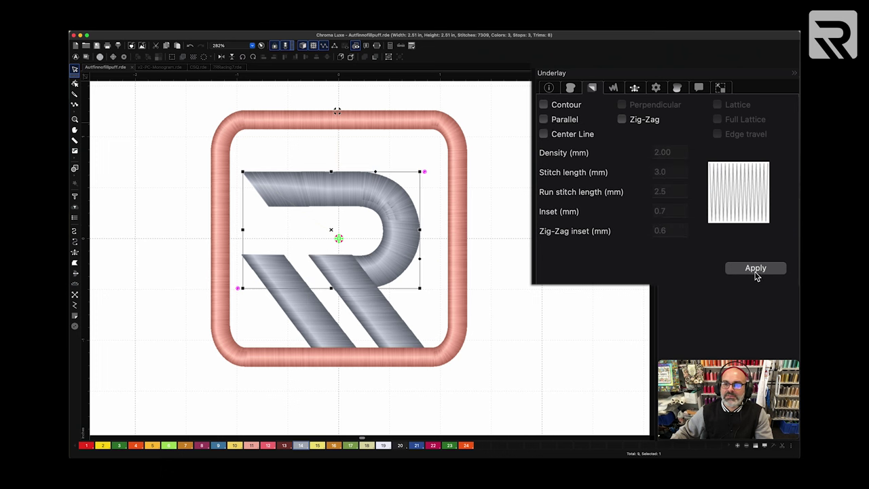
{"action": "left_click", "coordinate": [755, 270]}
{"action": "left_click", "coordinate": [464, 175]}
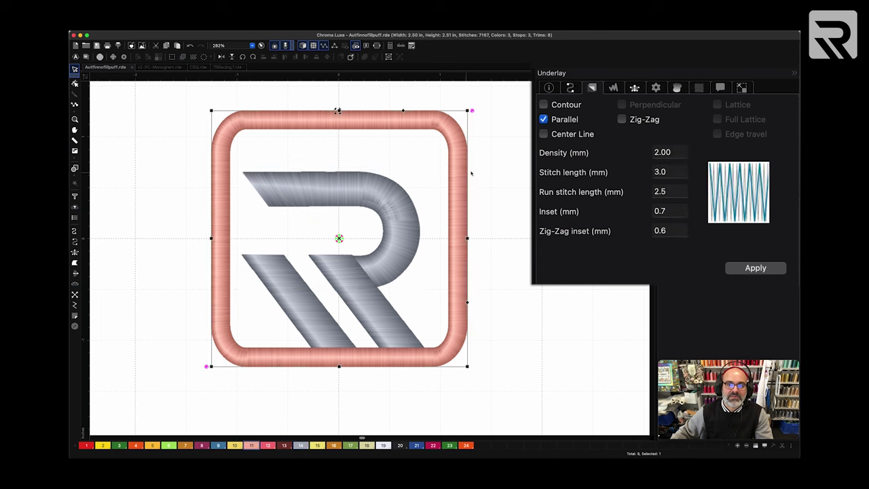
{"action": "left_click", "coordinate": [544, 120]}
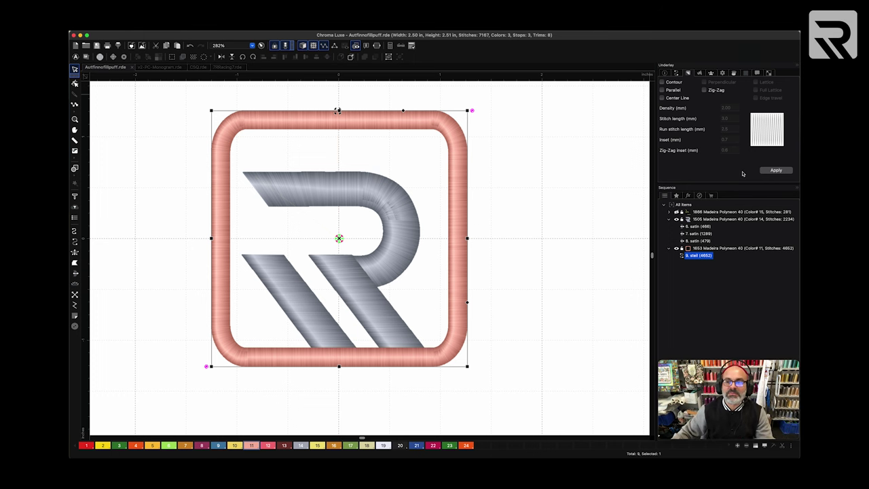
Step: Deselect everything and start a Slow Redraw simulation of the underlay-free design
{"action": "left_click", "coordinate": [522, 186]}
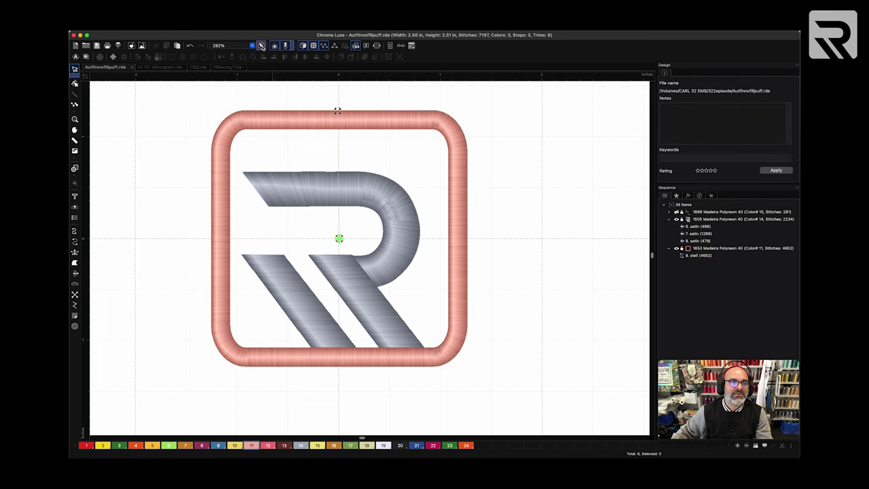
{"action": "left_click", "coordinate": [261, 46]}
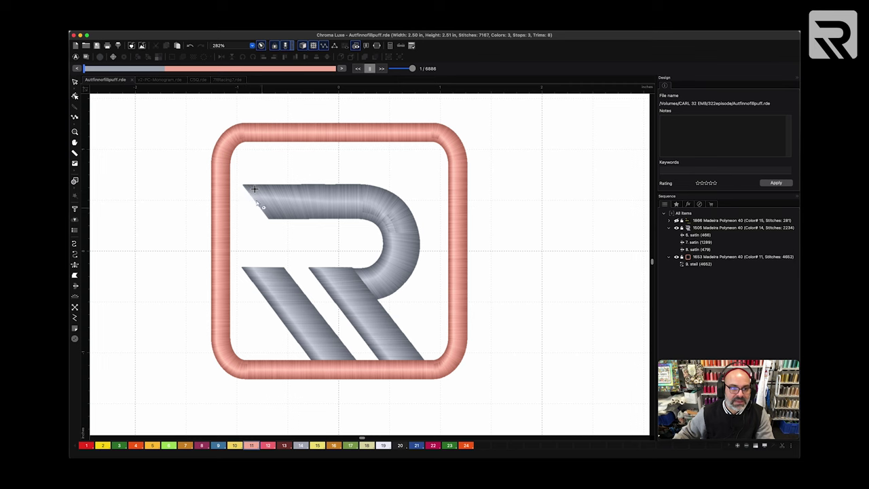
{"action": "left_click", "coordinate": [677, 229]}
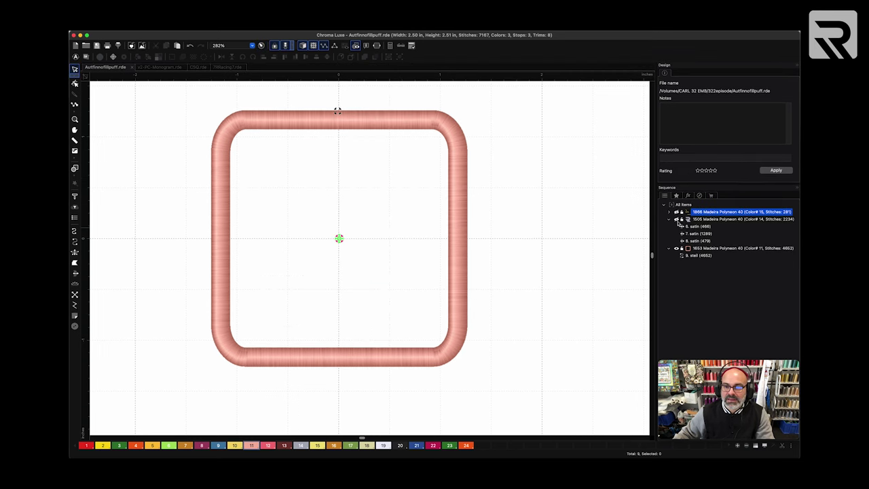
{"action": "left_click", "coordinate": [676, 213]}
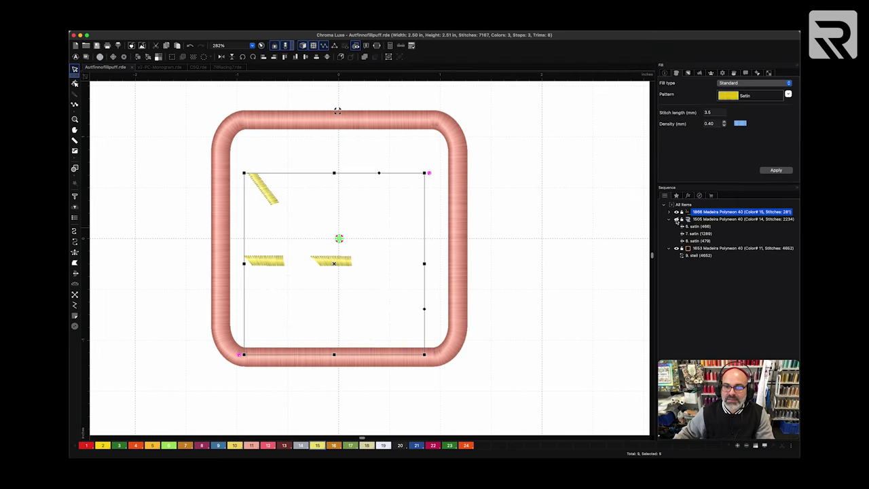
{"action": "left_click", "coordinate": [678, 250]}
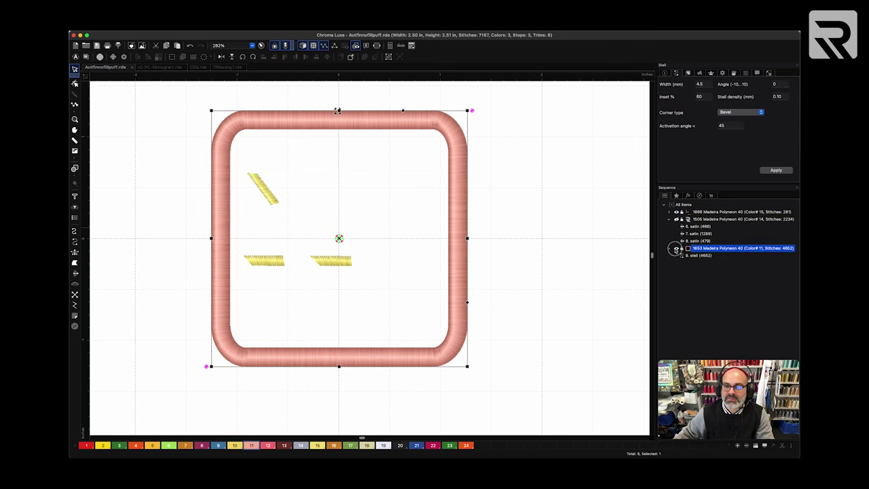
{"action": "left_click", "coordinate": [676, 248]}
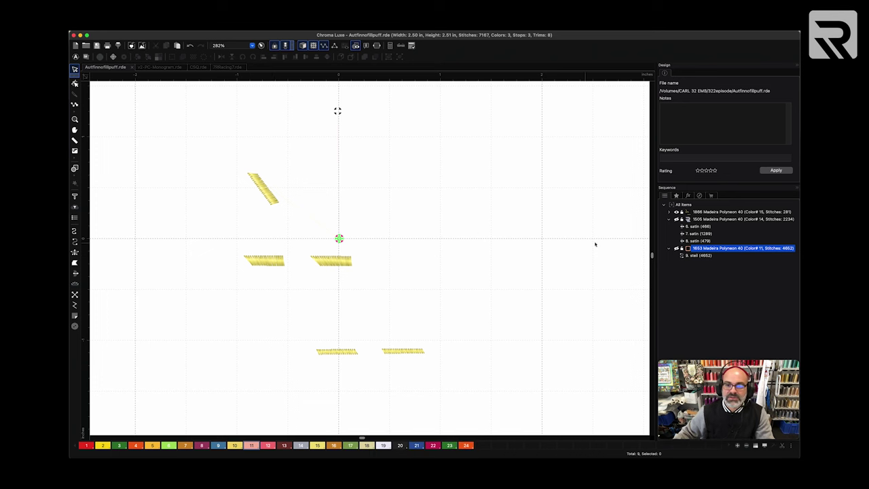
{"action": "left_click", "coordinate": [676, 219]}
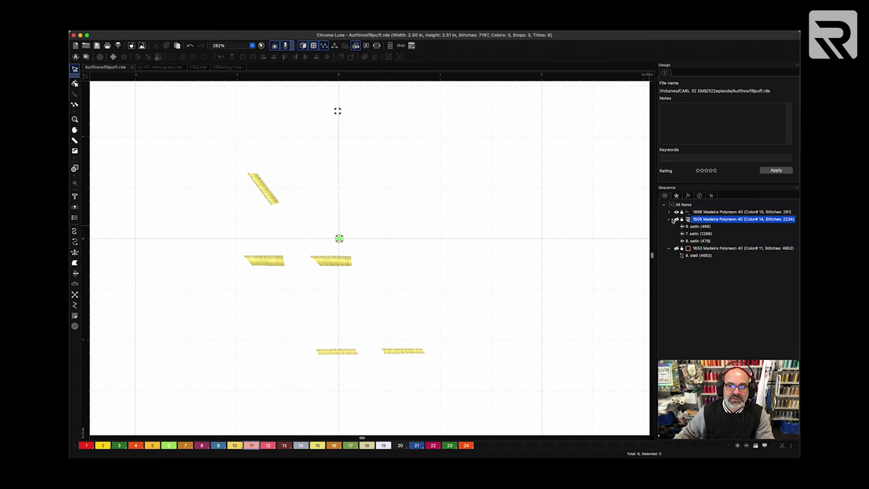
{"action": "left_click", "coordinate": [676, 221]}
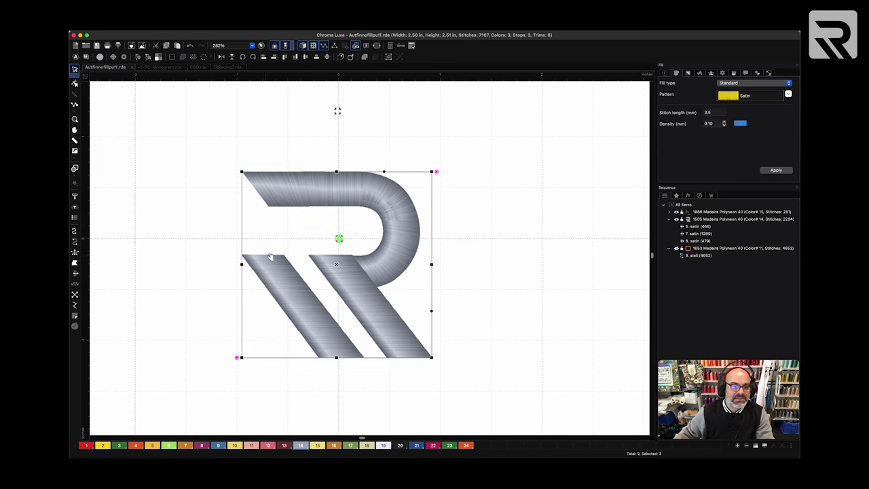
{"action": "left_click", "coordinate": [676, 248]}
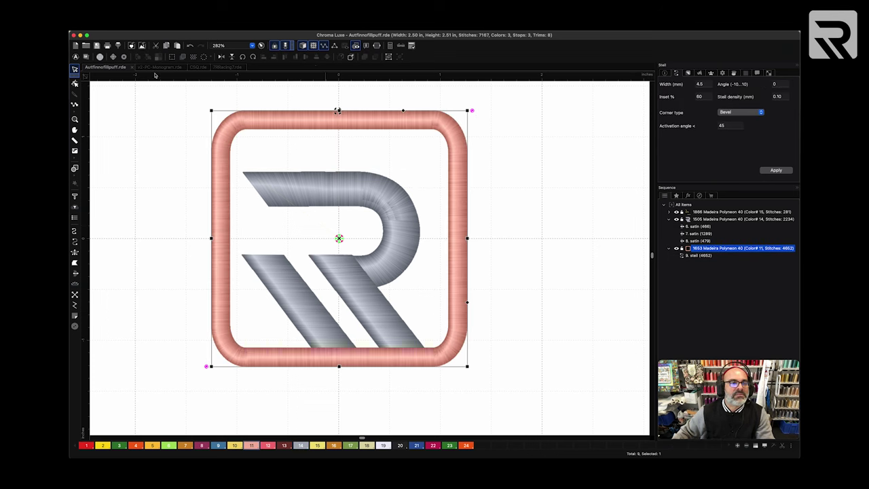
Step: Start Slow Redraw and rewind the simulation to the very first stitches
{"action": "left_click", "coordinate": [261, 46]}
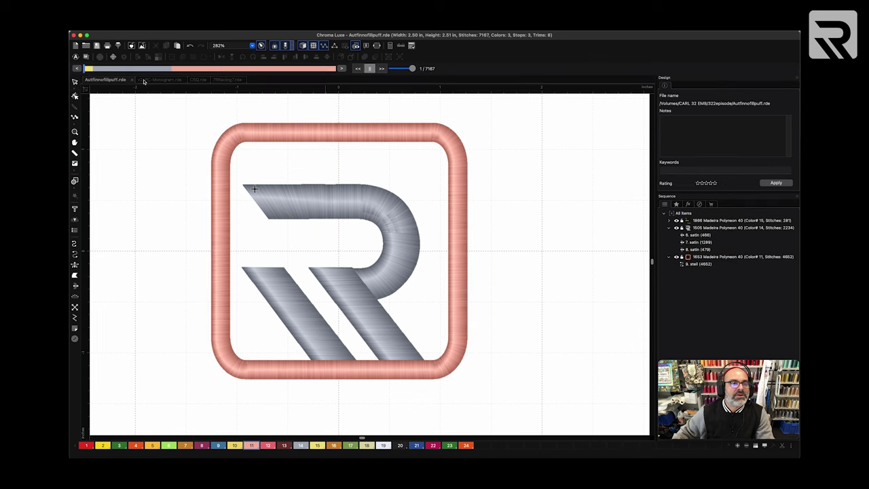
{"action": "left_click", "coordinate": [87, 69]}
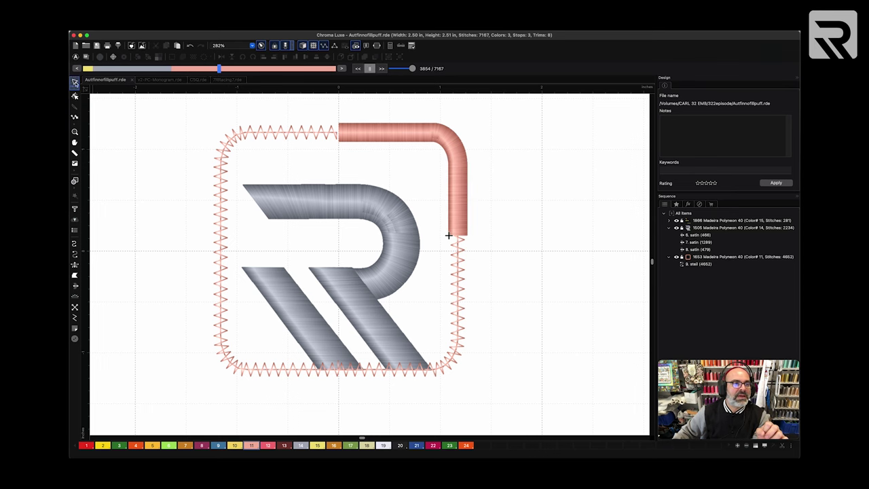
Step: Close the simulator, remove the pink border's parallel underlay, and preview the sewing order
{"action": "left_click", "coordinate": [75, 82]}
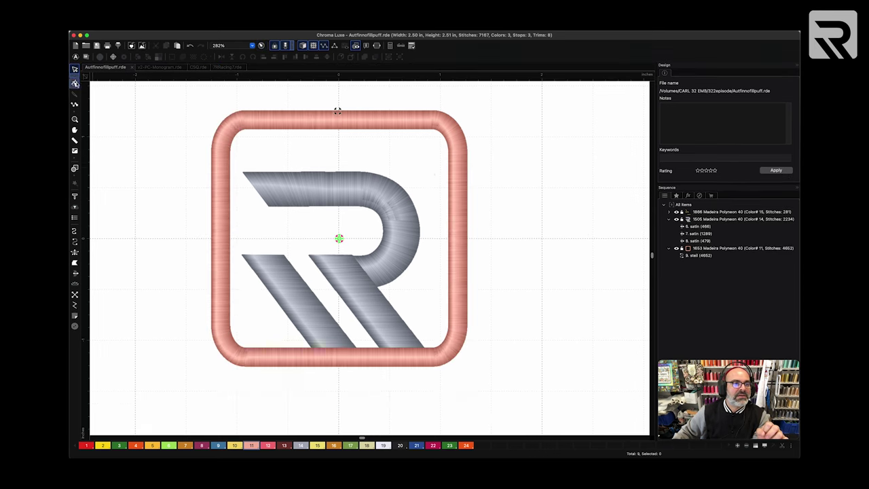
{"action": "left_click", "coordinate": [464, 173]}
{"action": "left_click", "coordinate": [594, 89]}
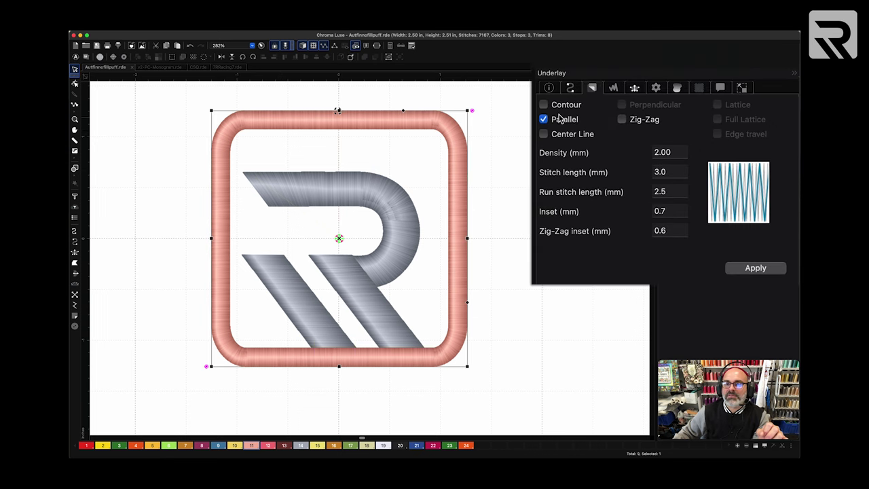
{"action": "left_click", "coordinate": [749, 272]}
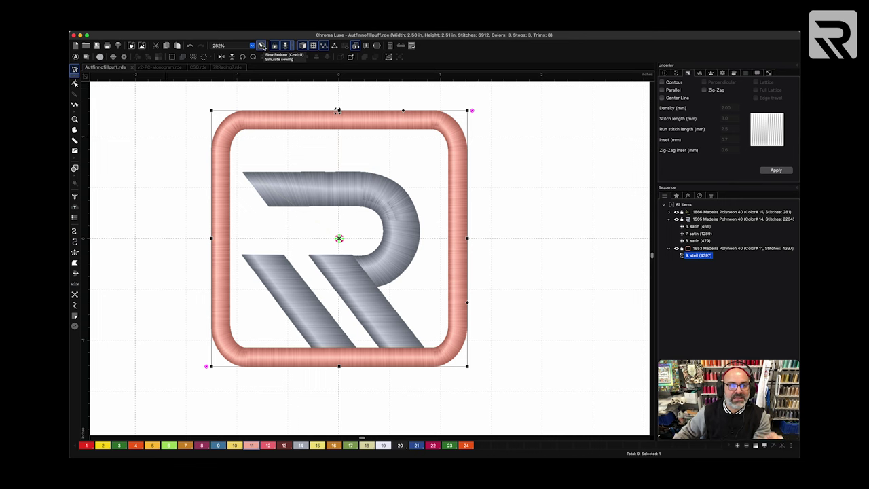
{"action": "left_click", "coordinate": [262, 46]}
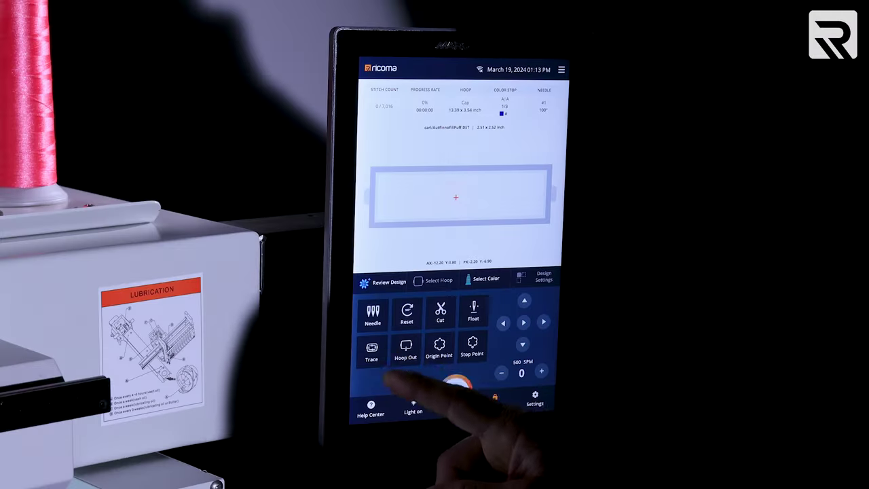
Step: On the Ricoma touchscreen, open the Trace options and trace the design's area
{"action": "left_click", "coordinate": [371, 350]}
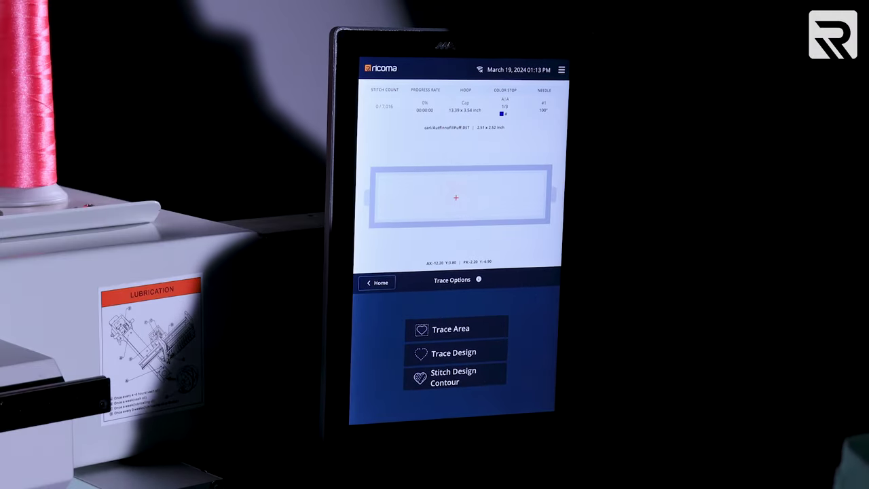
{"action": "left_click", "coordinate": [468, 329]}
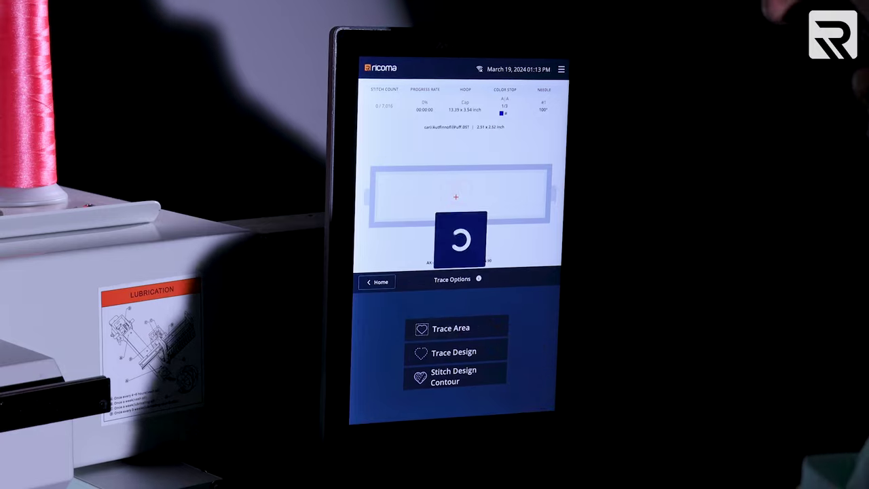